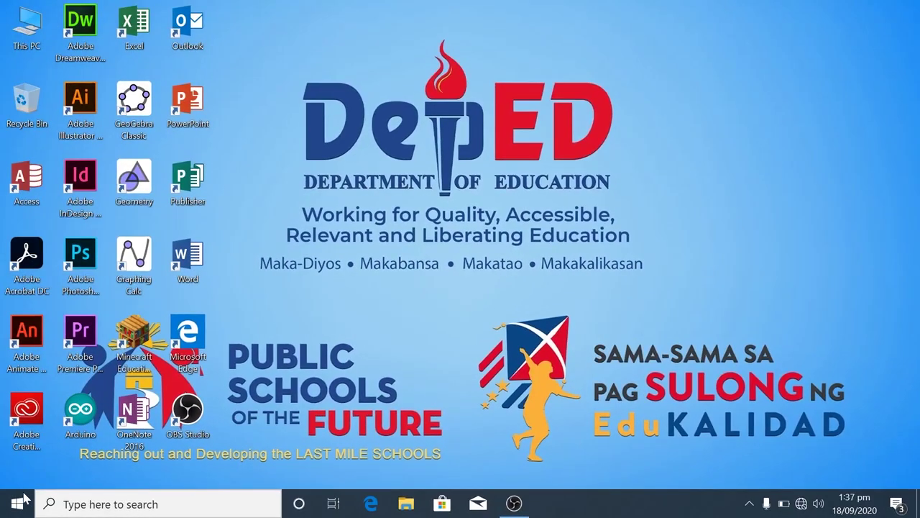
Step: Open the advanced power settings of the Balanced plan from the system's Power & sleep settings
click(19, 503)
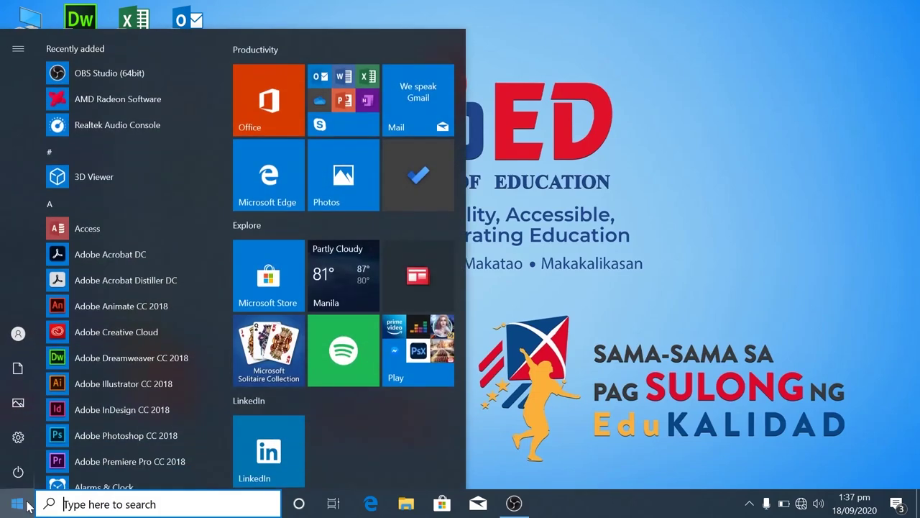
click(28, 437)
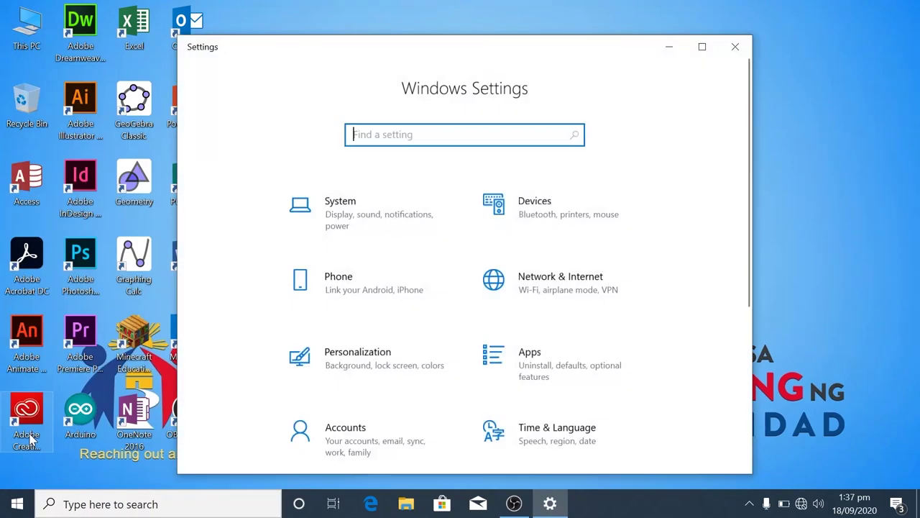
click(373, 237)
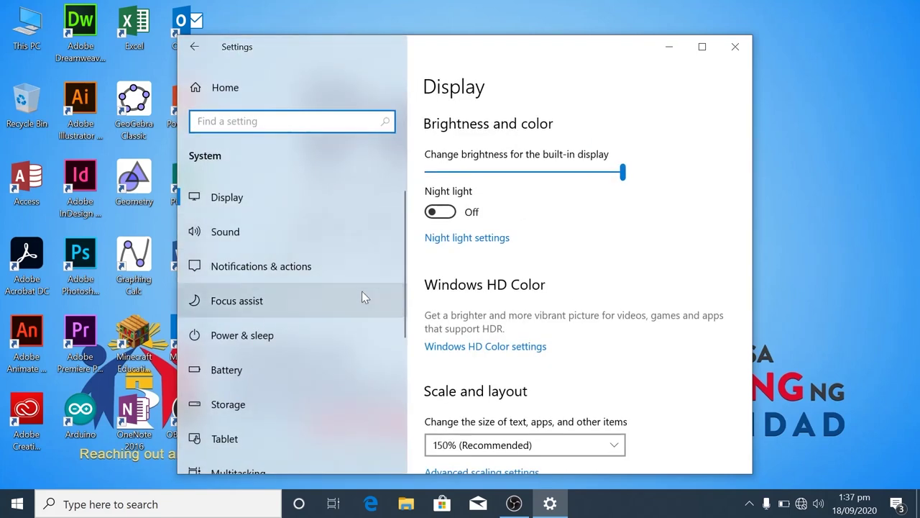
click(349, 334)
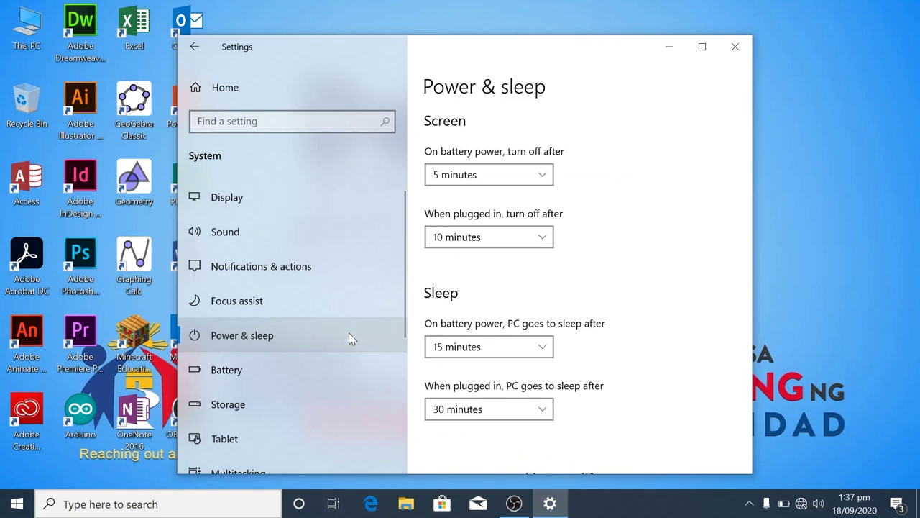
scroll(650, 359, down, 3)
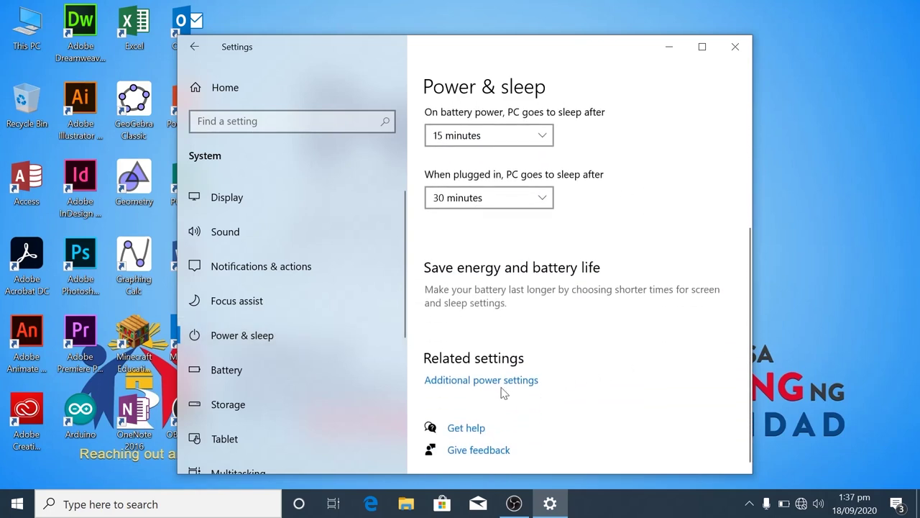
click(501, 389)
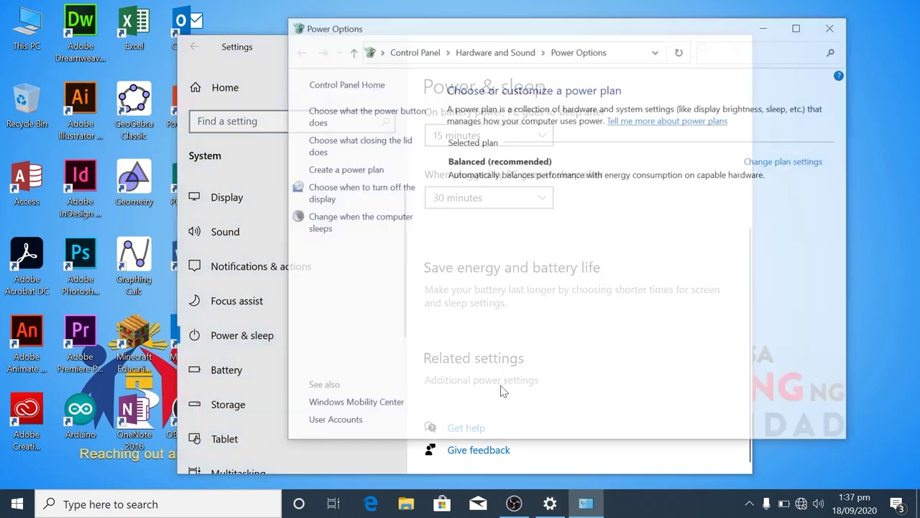
click(802, 165)
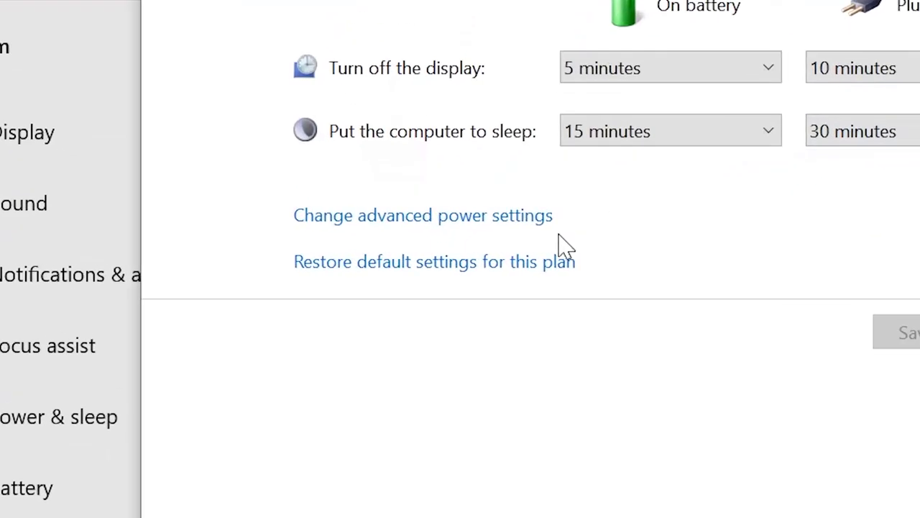
click(541, 223)
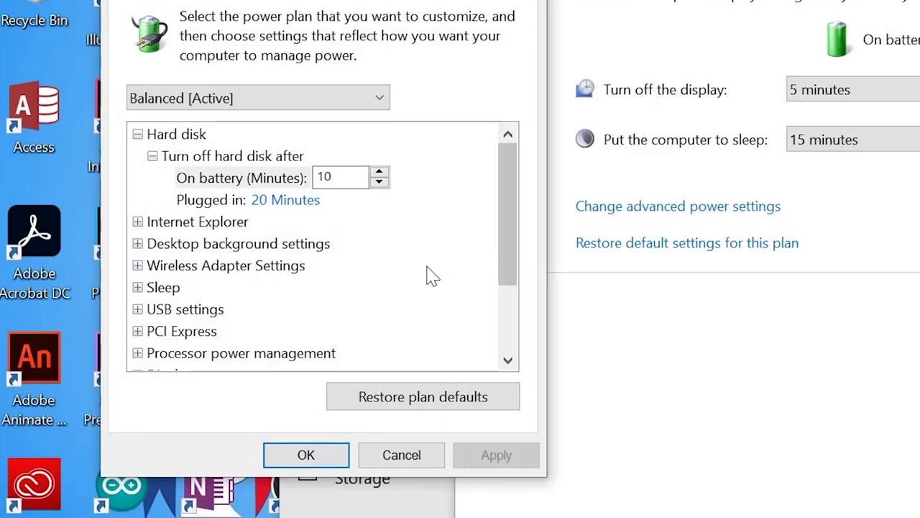
Step: Set the Wireless Adapter Power Saving Mode on battery to Maximum Performance and accept the change
scroll(430, 277, down, 1)
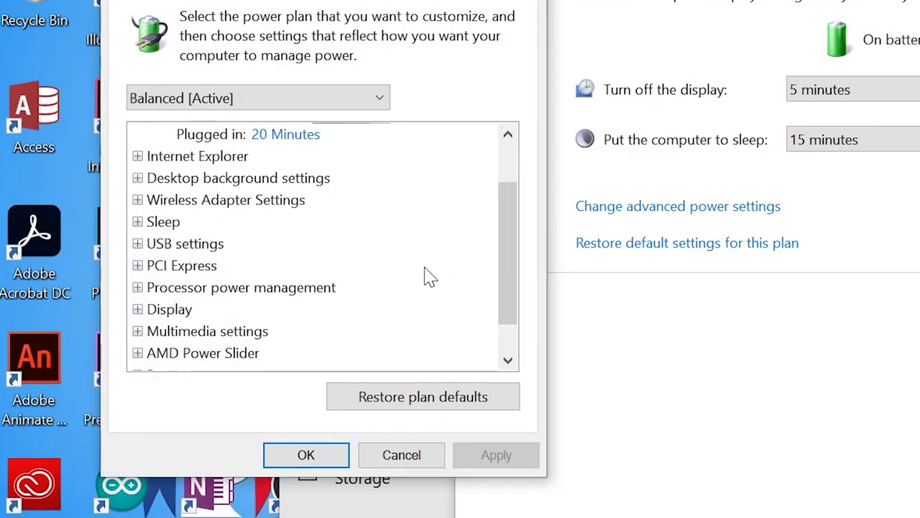
click(137, 200)
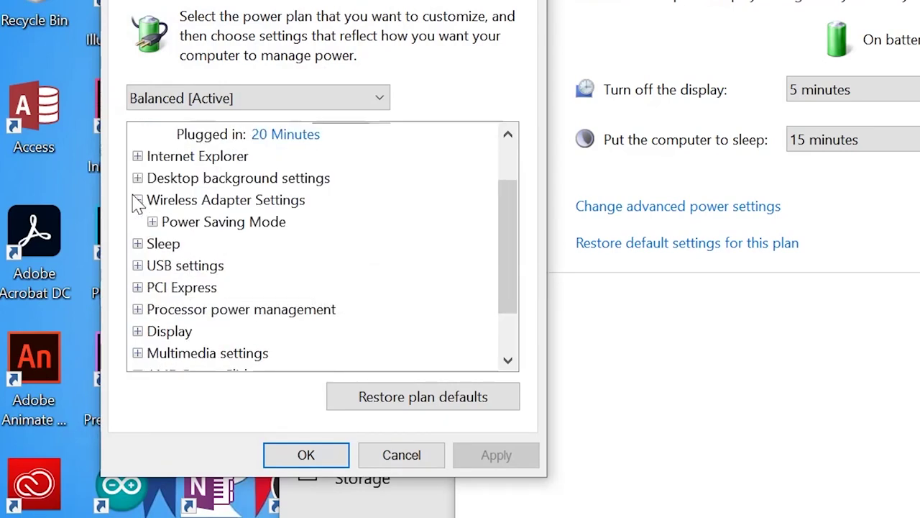
click(153, 222)
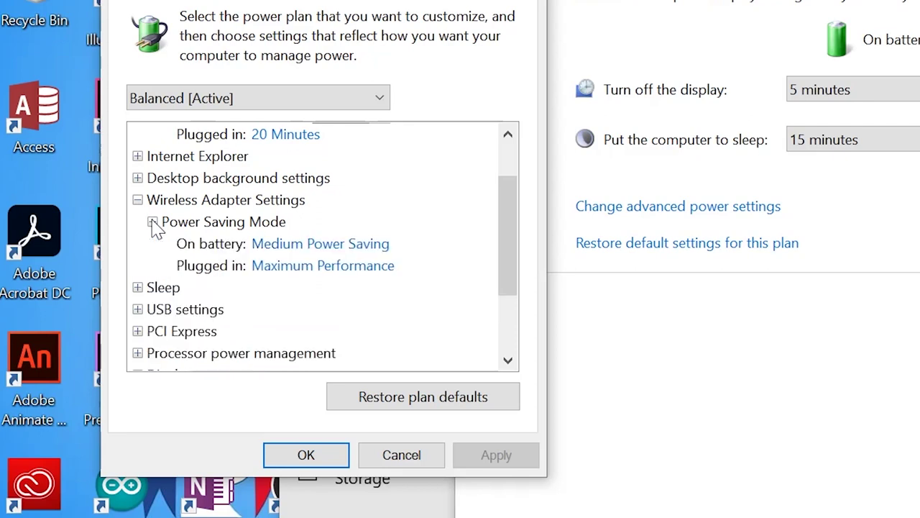
click(387, 248)
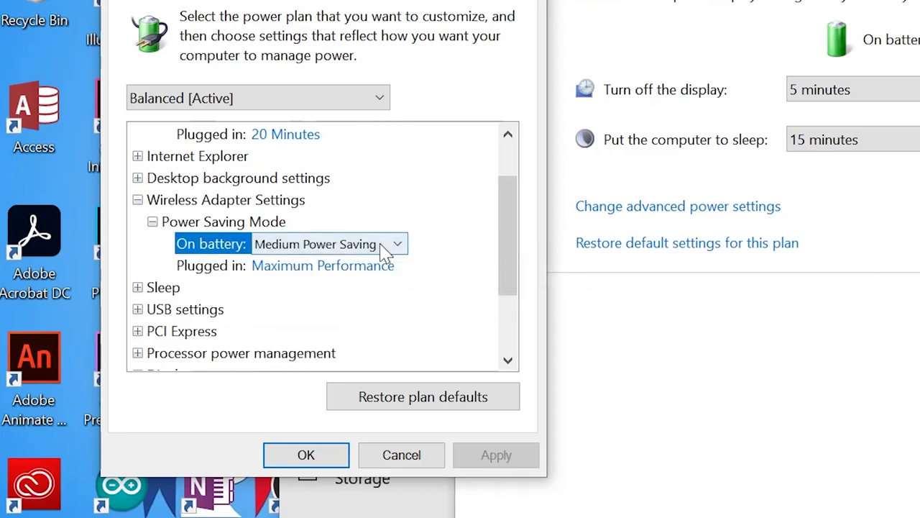
click(388, 244)
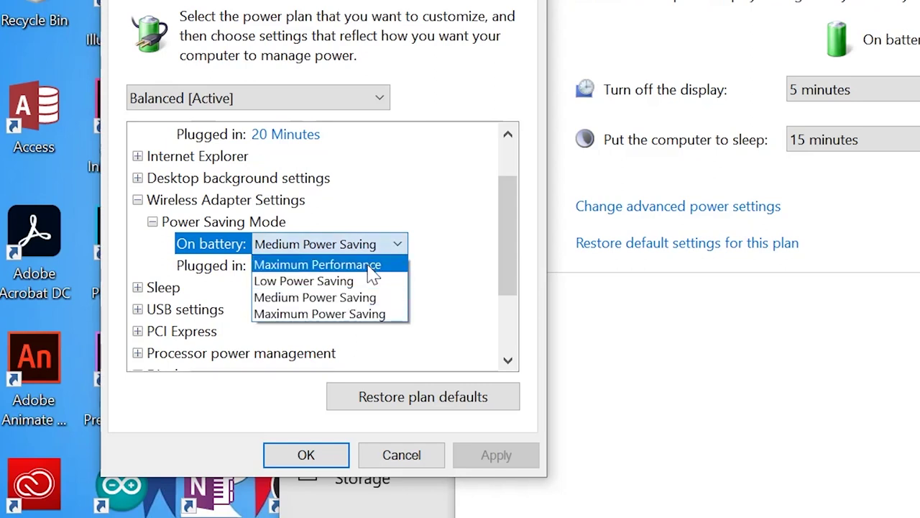
click(370, 265)
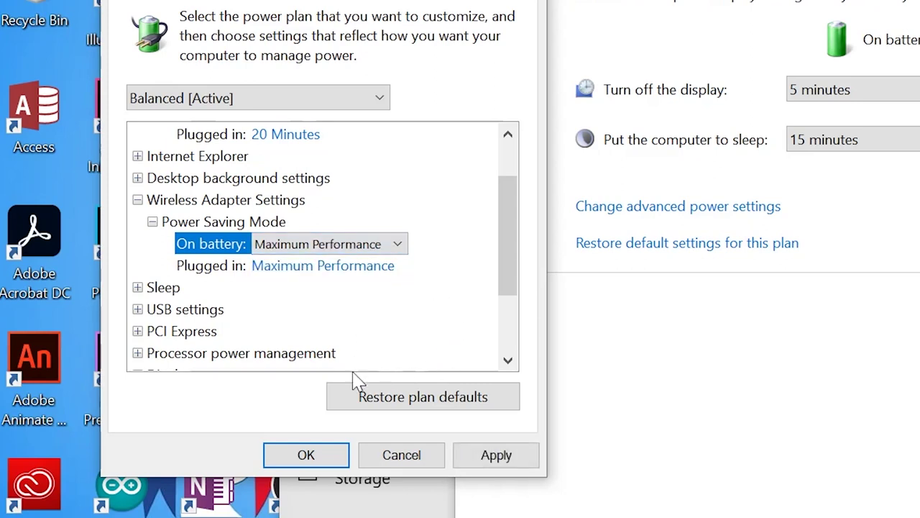
click(331, 453)
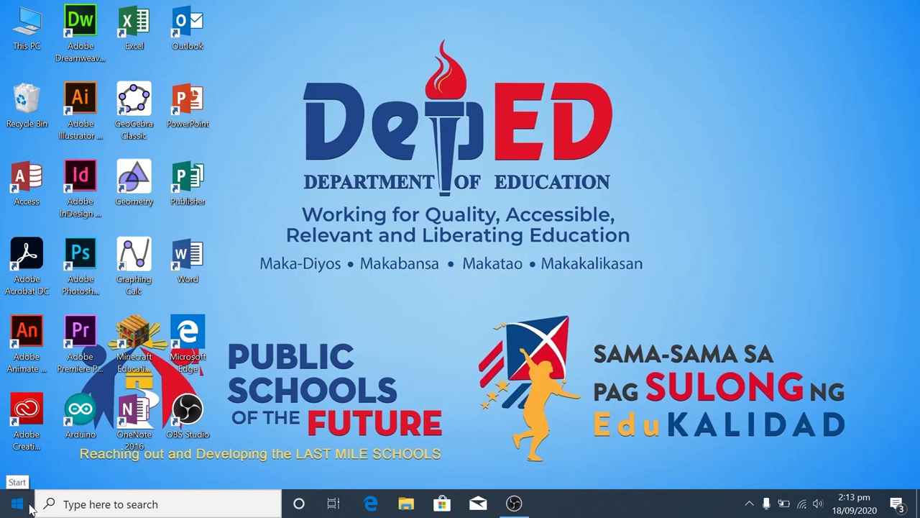
Step: Open Windows Update in Settings and check for updates
click(30, 507)
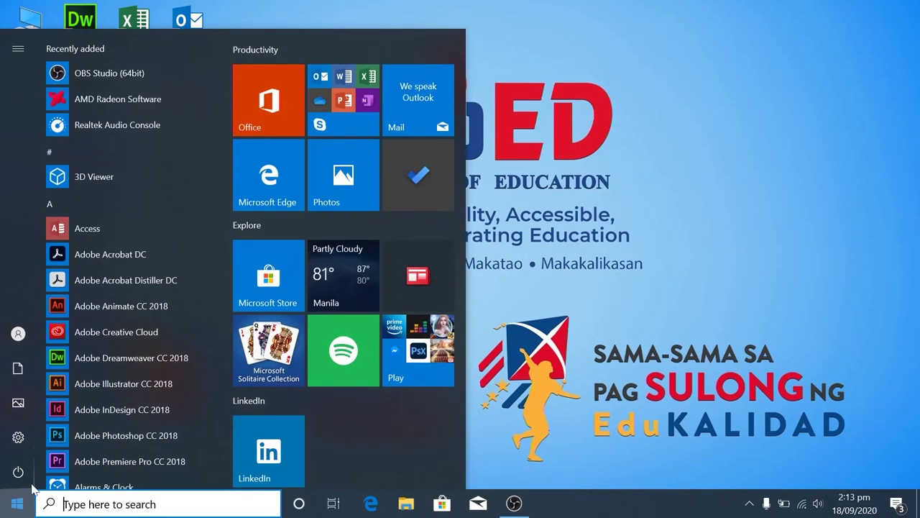
mouse_move(31, 441)
click(30, 440)
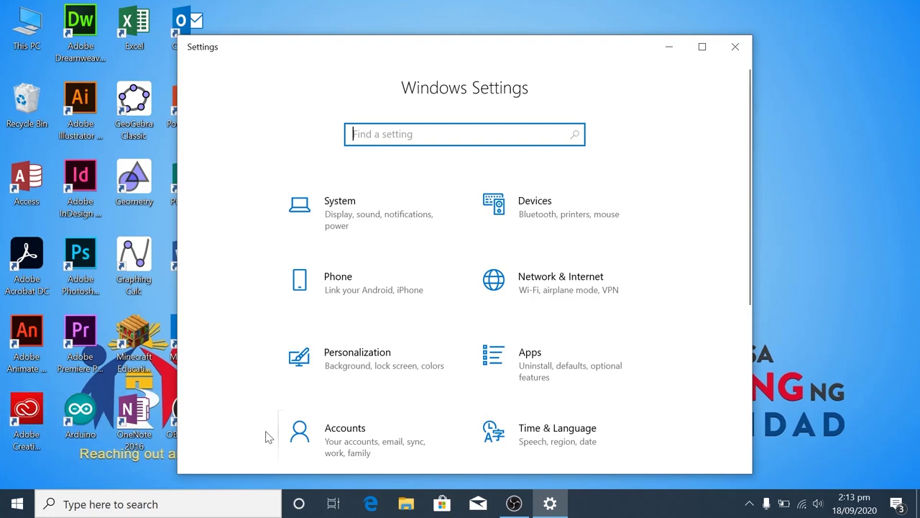
scroll(272, 442, down, 5)
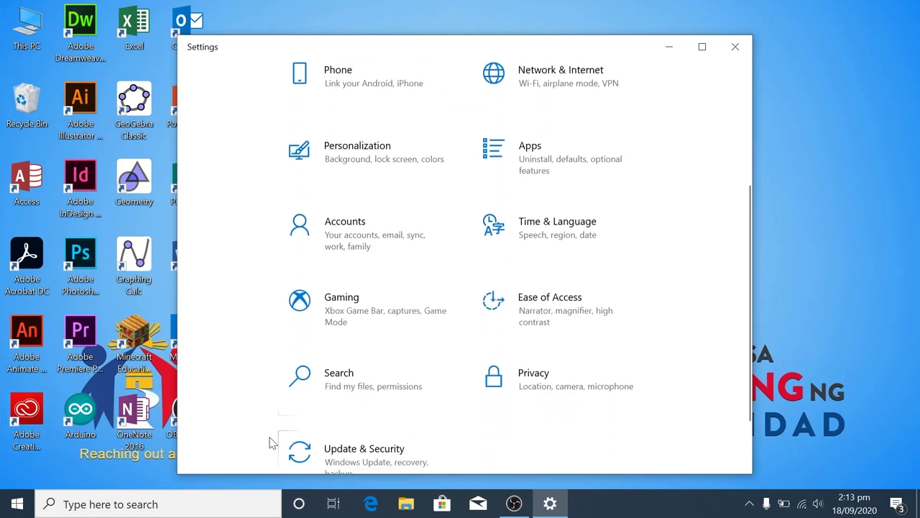
scroll(272, 442, down, 2)
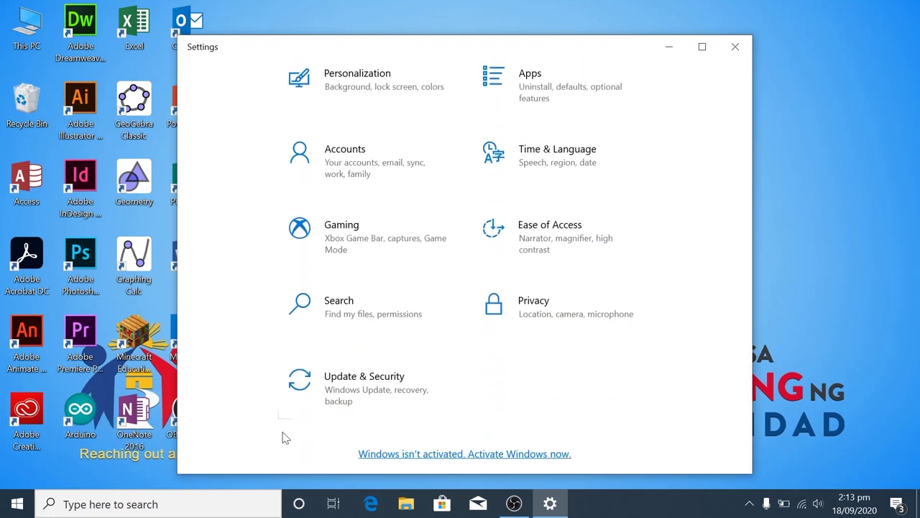
click(397, 407)
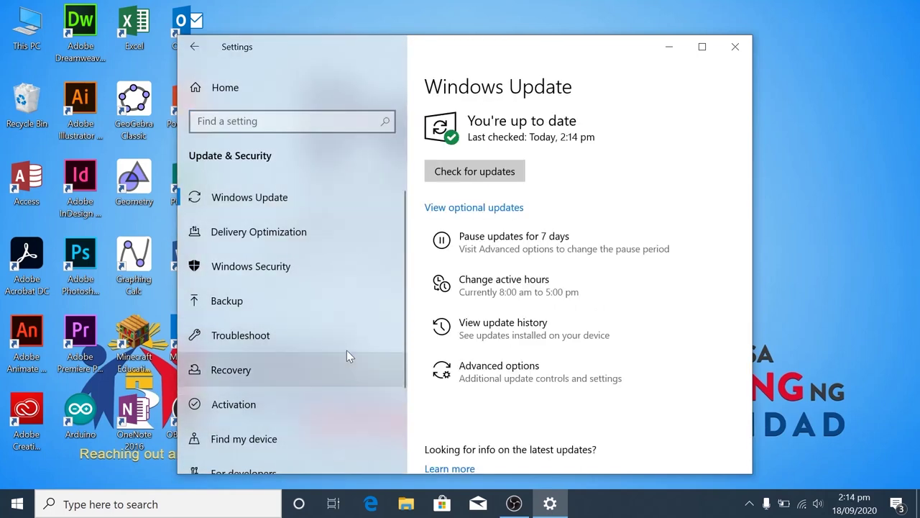
click(319, 196)
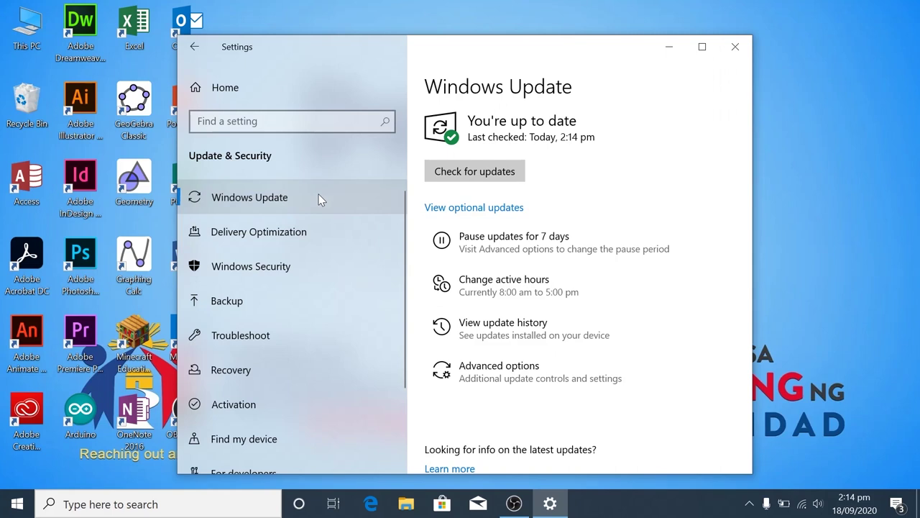
click(479, 180)
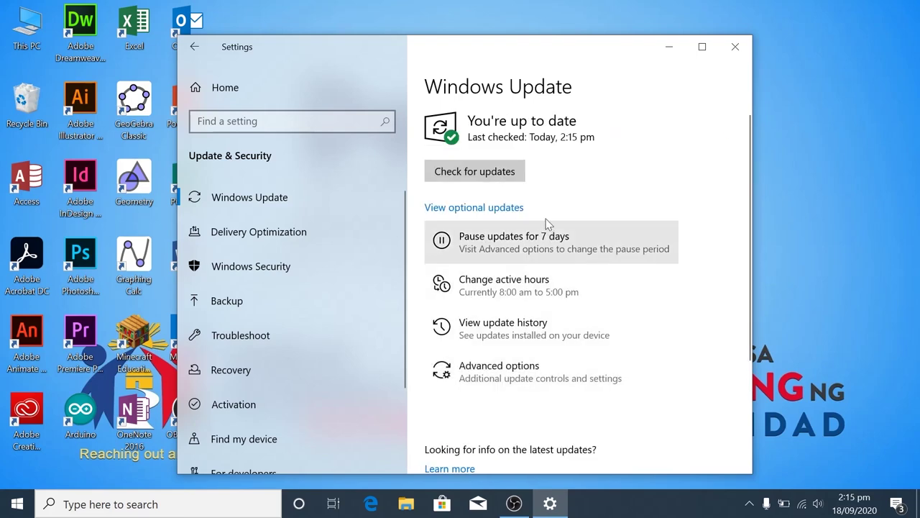
Step: Select the optional driver updates Intel - net - 19.51.29.1 and Intel Corporation - Bluetooth - 20.100.7.1, and close Settings
click(507, 208)
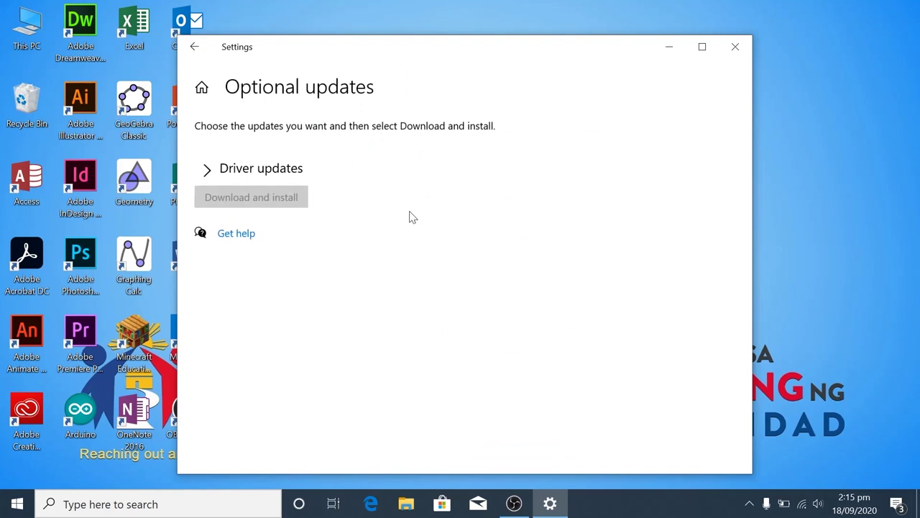
click(207, 169)
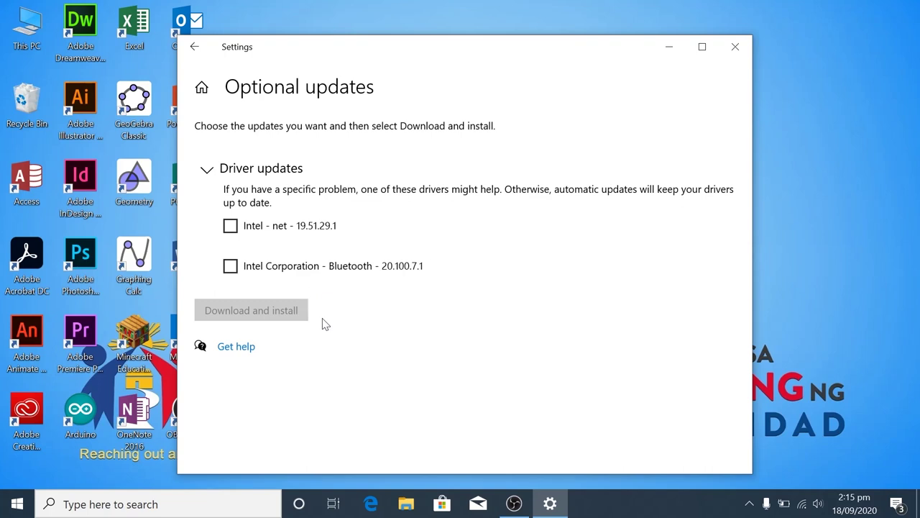
click(230, 225)
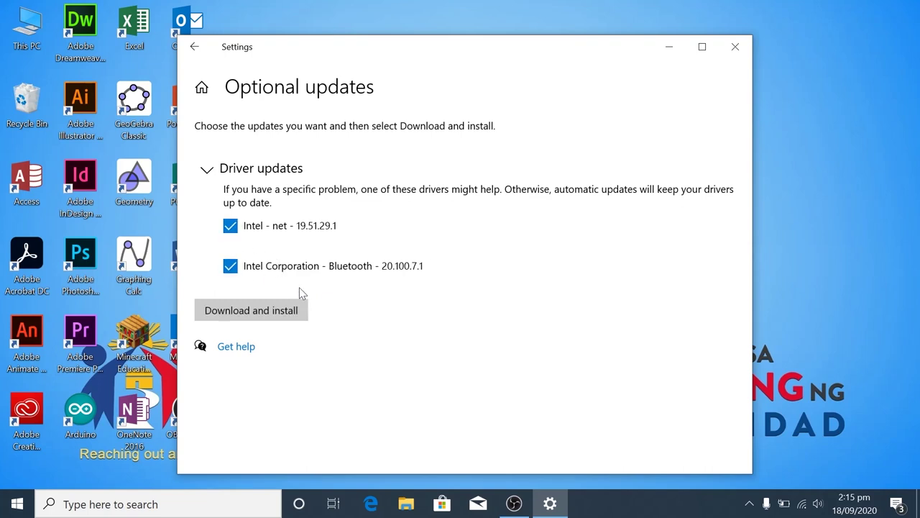
click(735, 46)
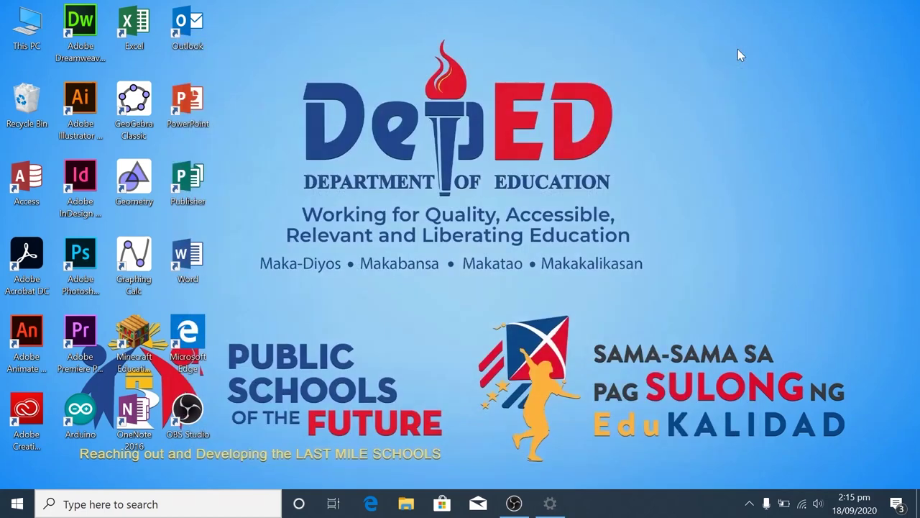
Step: Restart the computer
click(27, 507)
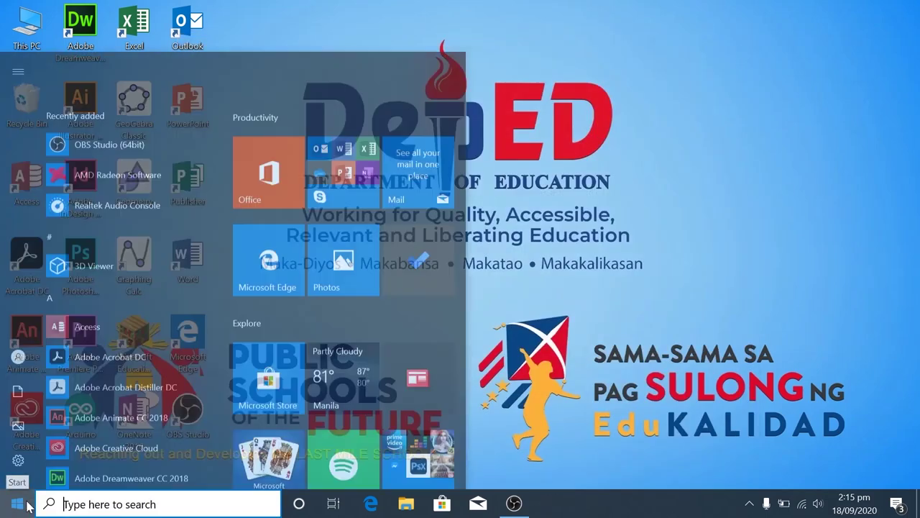
mouse_move(29, 481)
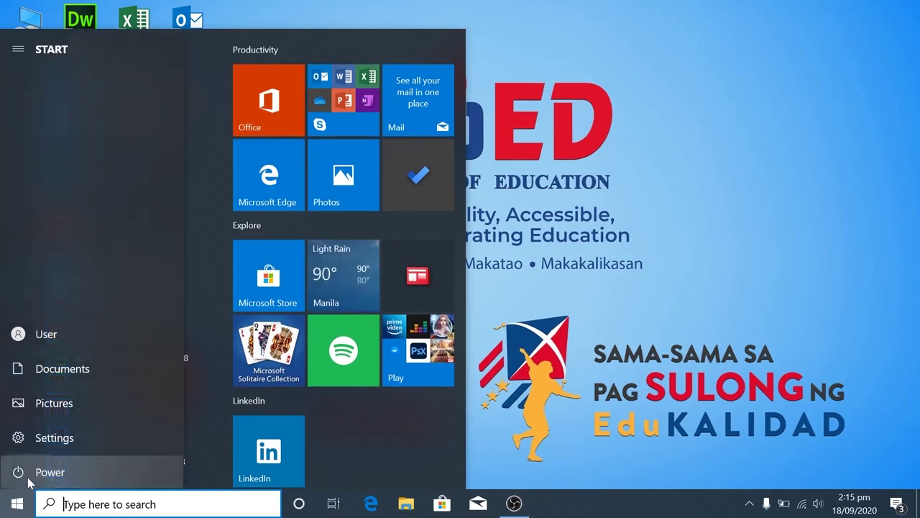
click(28, 477)
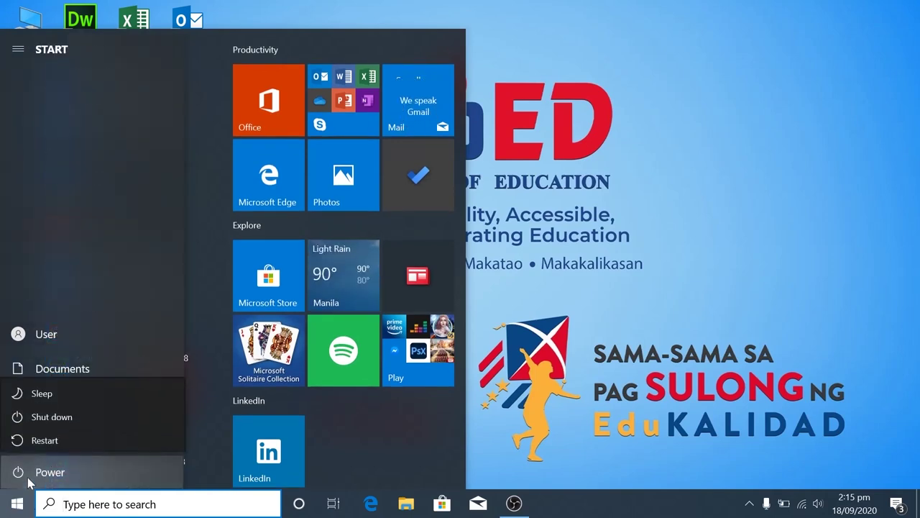
click(78, 436)
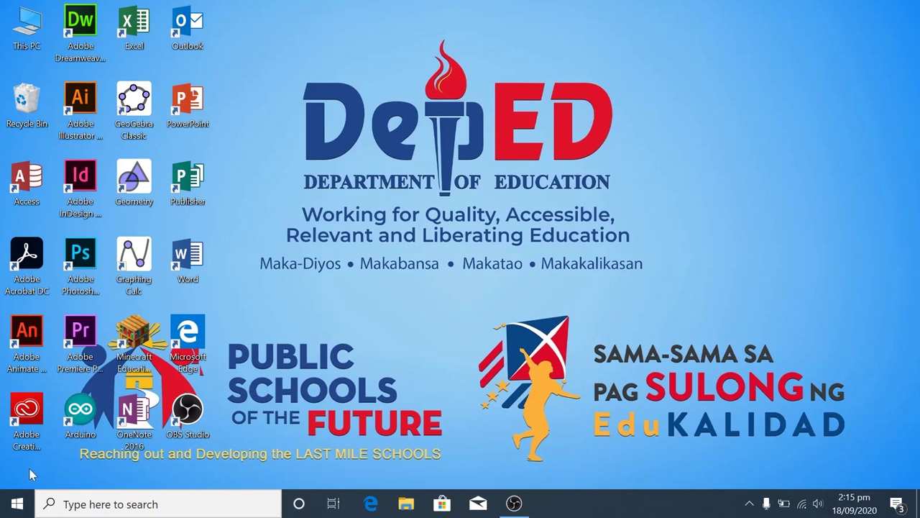
Step: Launch the Camera app from the list of installed apps
click(27, 507)
scroll(94, 402, down, 5)
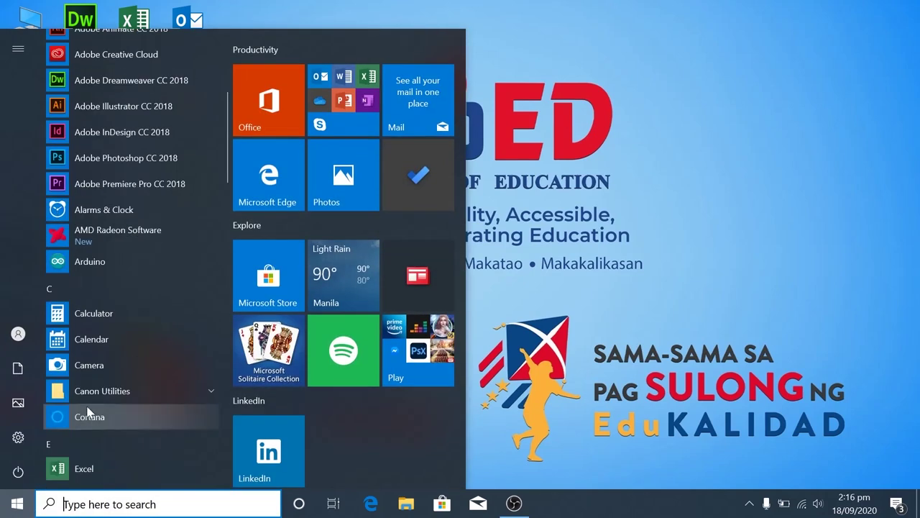
click(120, 366)
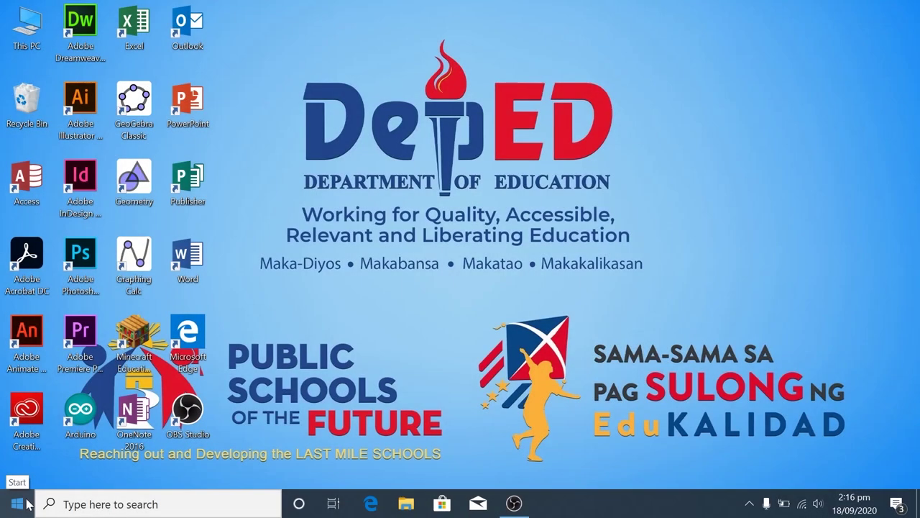
Step: Open the USB2.0 camera's properties in Device Manager and check its device status and driver information
right_click(27, 504)
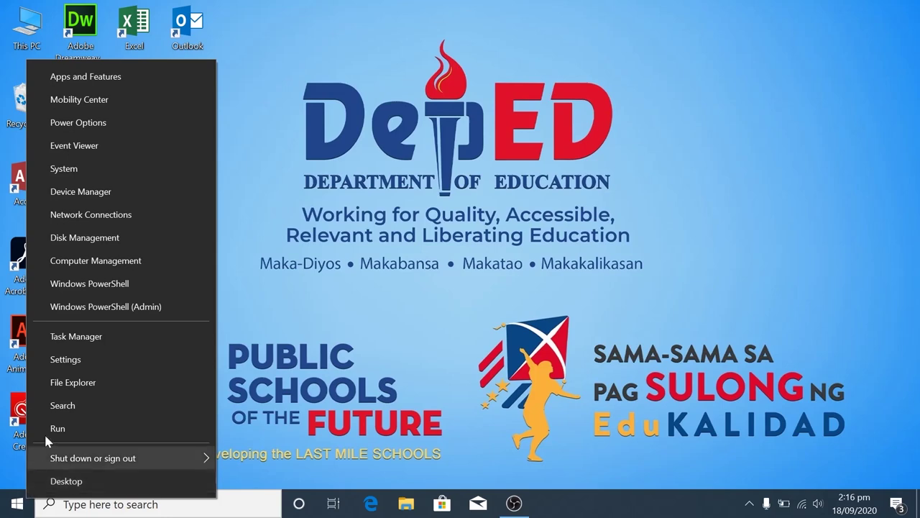
click(134, 190)
click(80, 151)
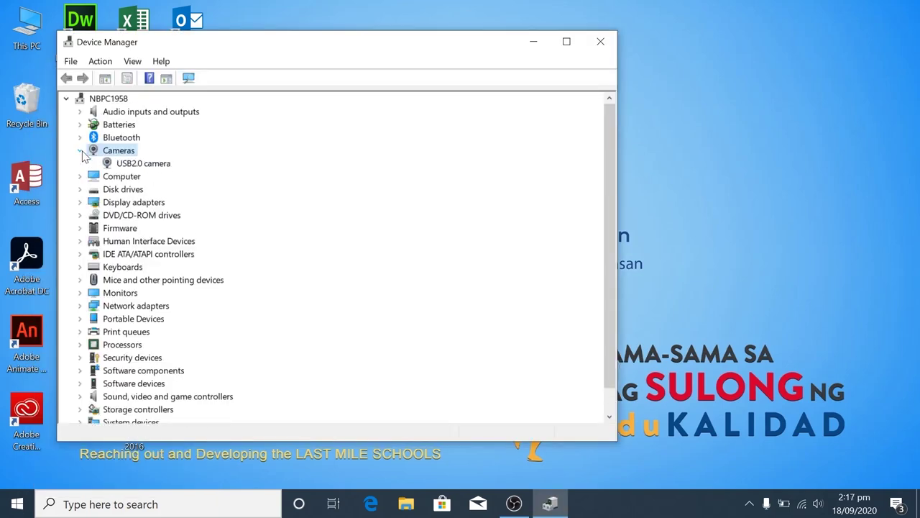
right_click(156, 164)
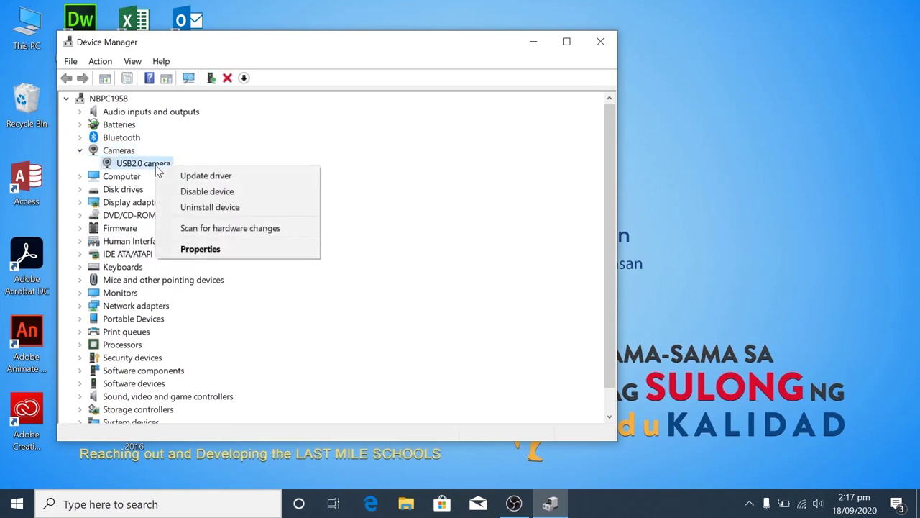
click(207, 249)
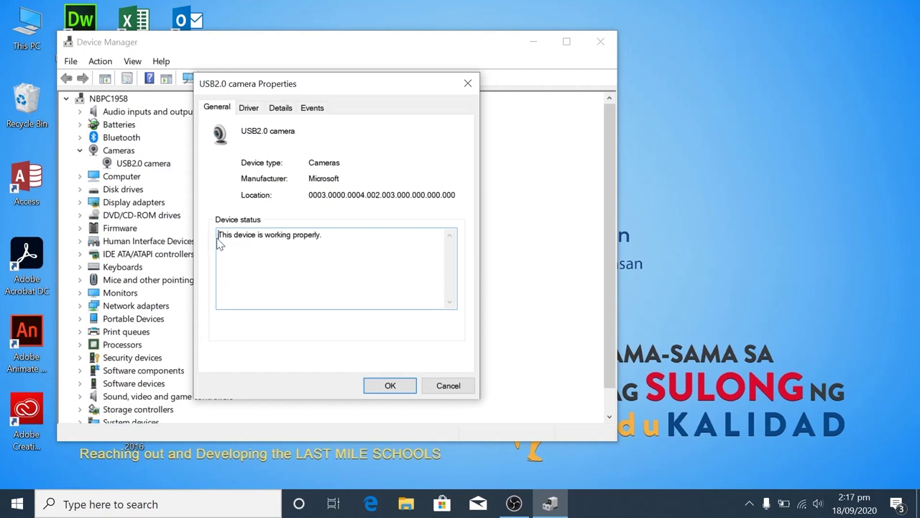
click(249, 108)
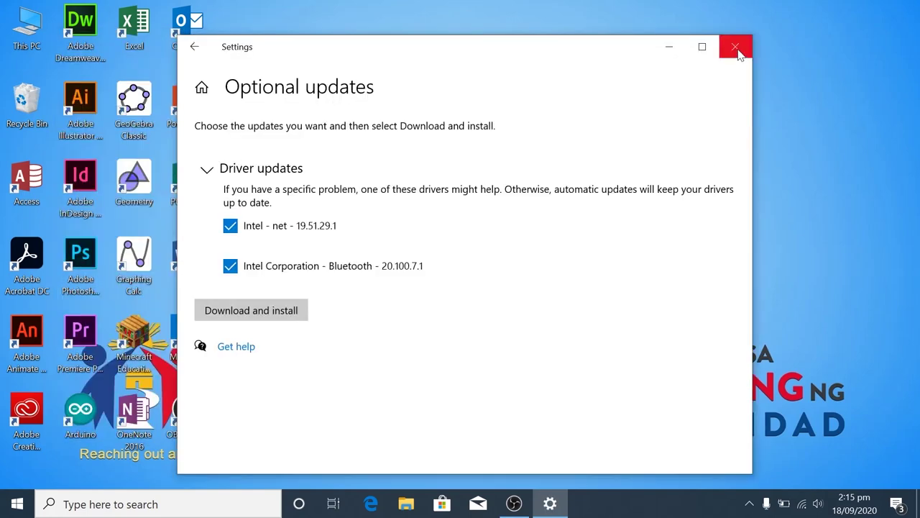
Step: Close the Optional updates window in Settings and restart the computer
click(740, 48)
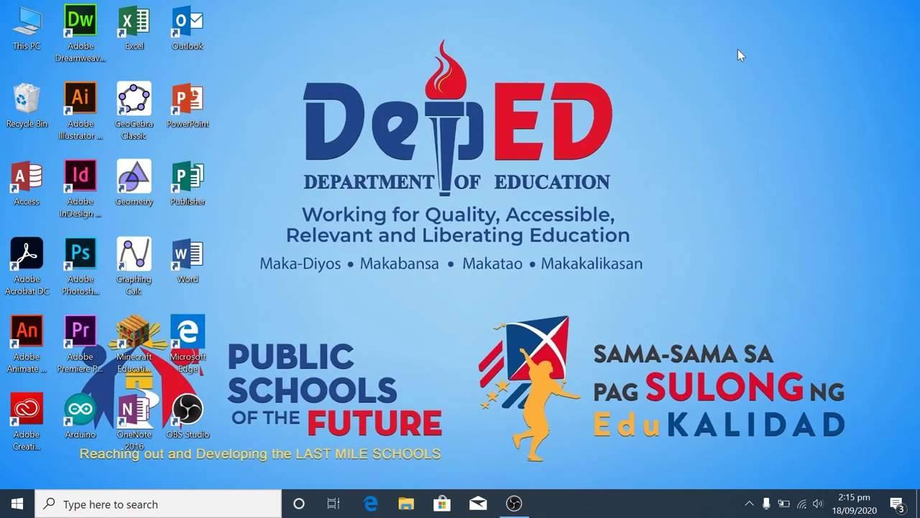
click(17, 503)
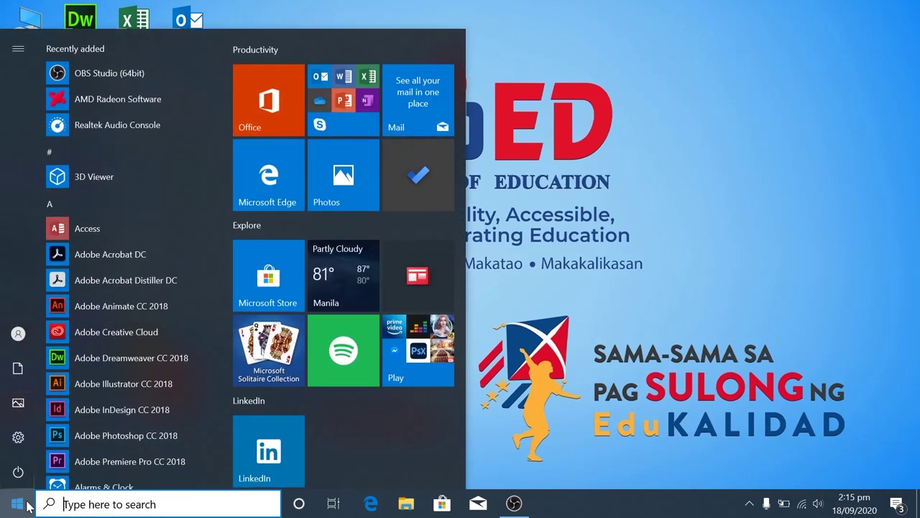
mouse_move(31, 483)
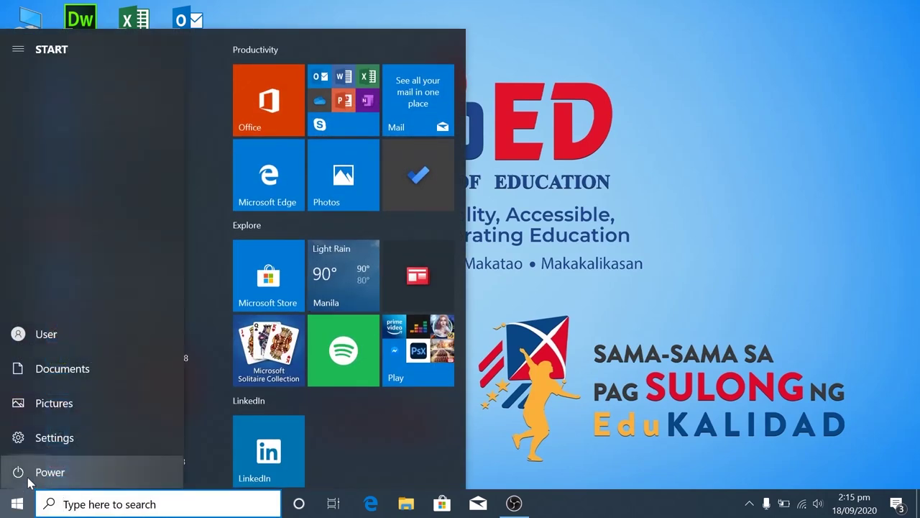
click(28, 480)
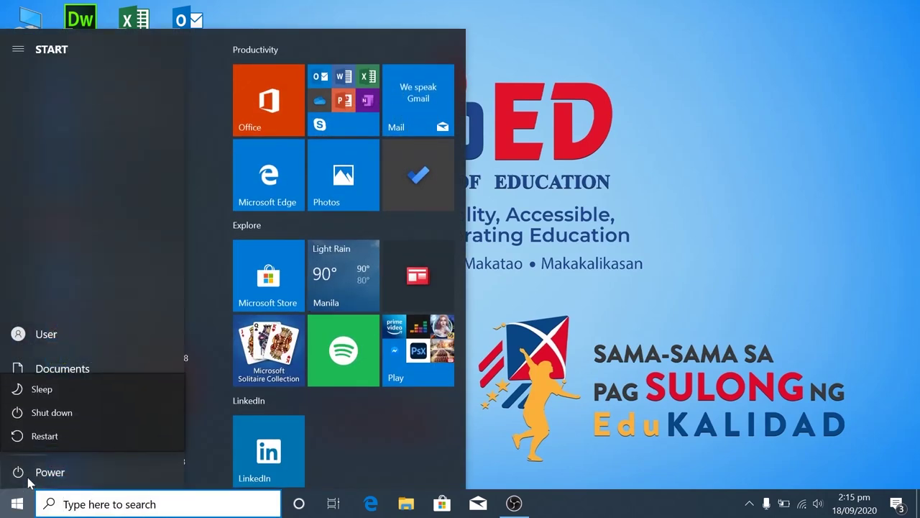
click(77, 434)
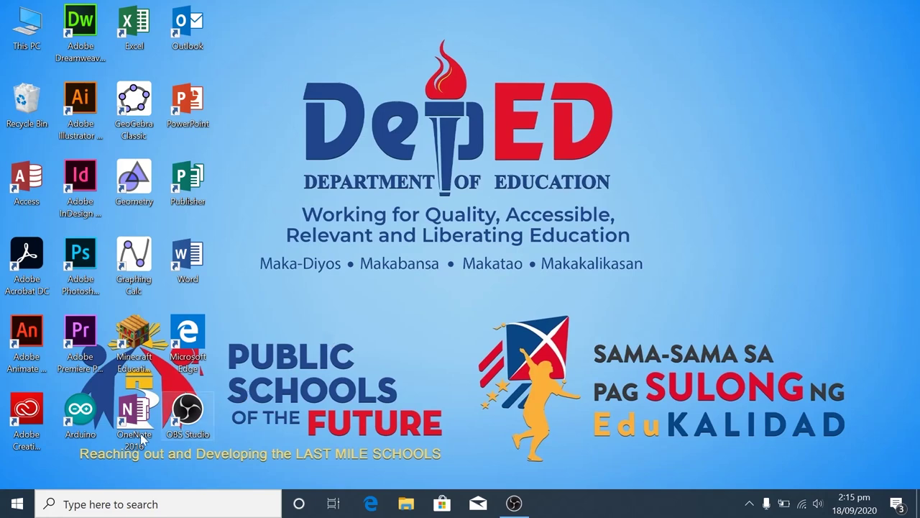
Step: Launch the Camera app from the list of installed apps
click(17, 503)
scroll(106, 356, down, 5)
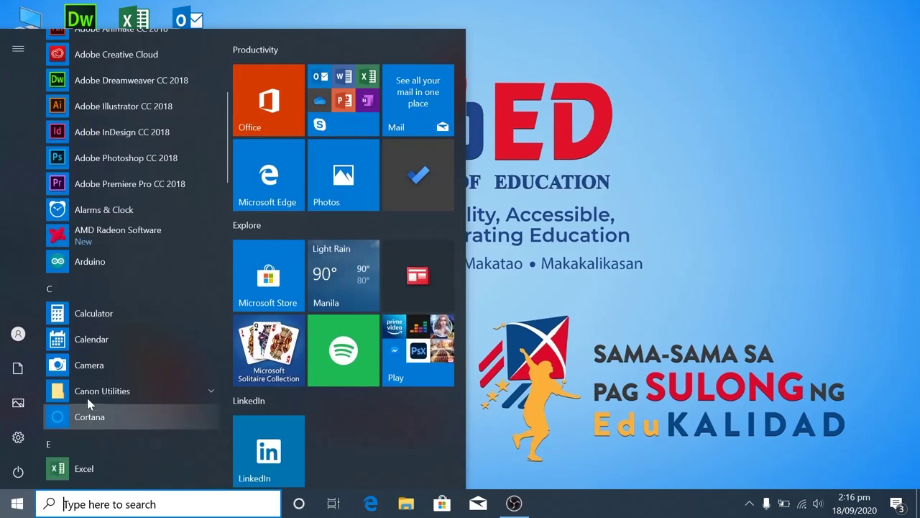
click(120, 368)
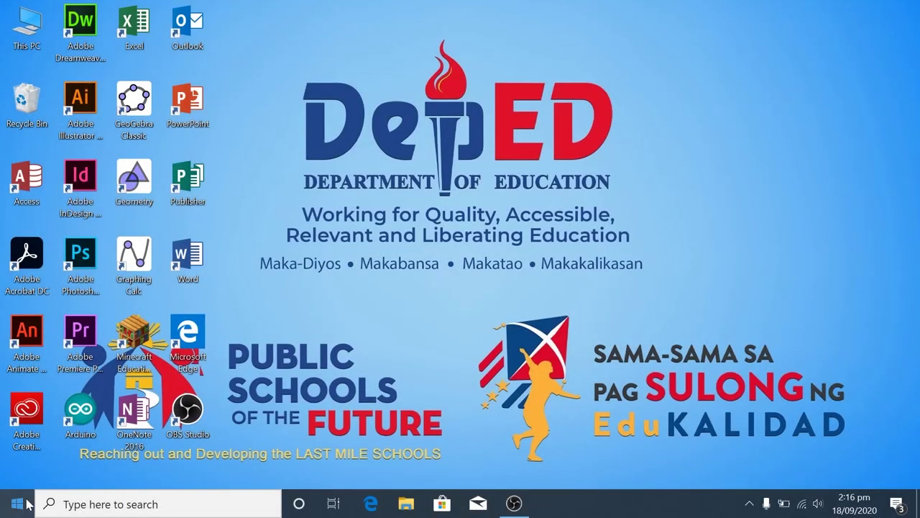
Step: Open Device Manager and bring up the driver properties of the USB2.0 camera under Cameras
right_click(30, 503)
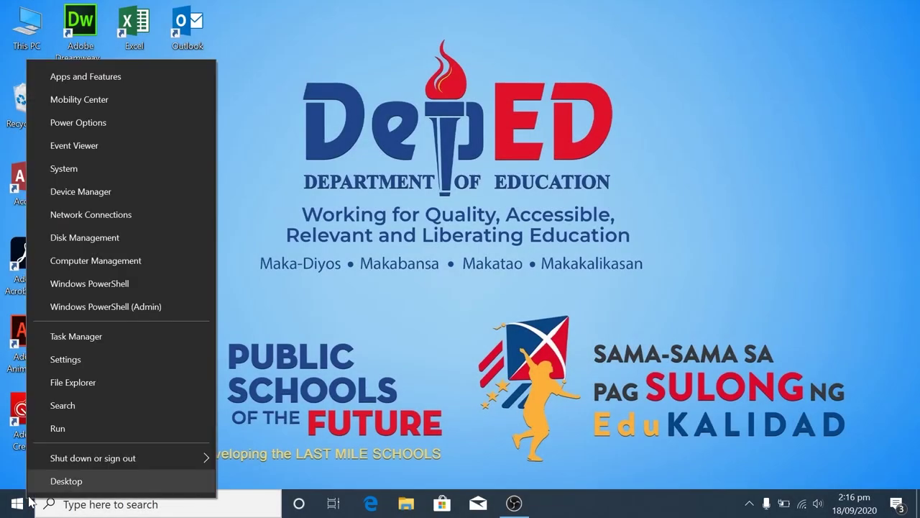
click(137, 192)
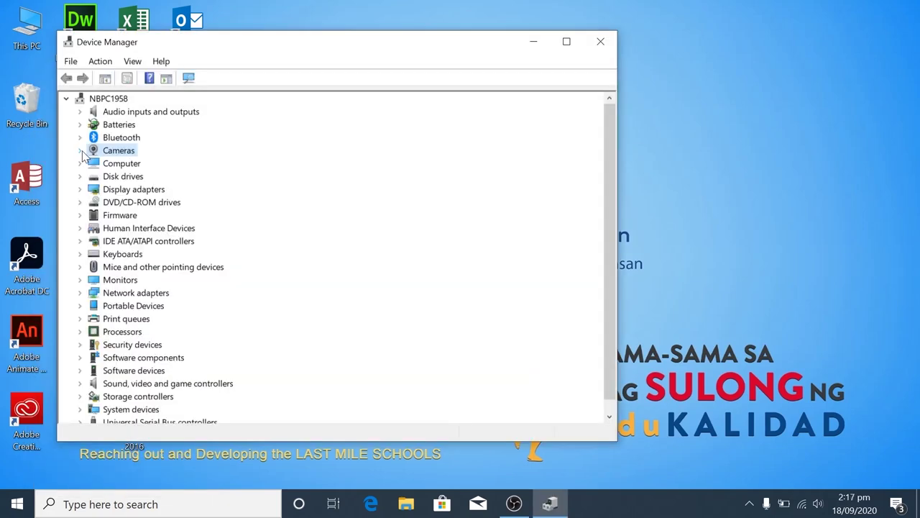
click(80, 150)
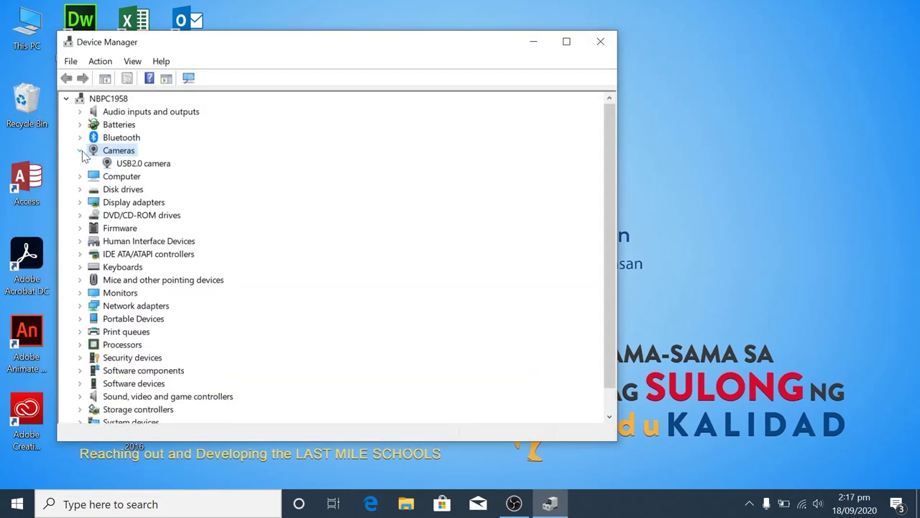
right_click(159, 170)
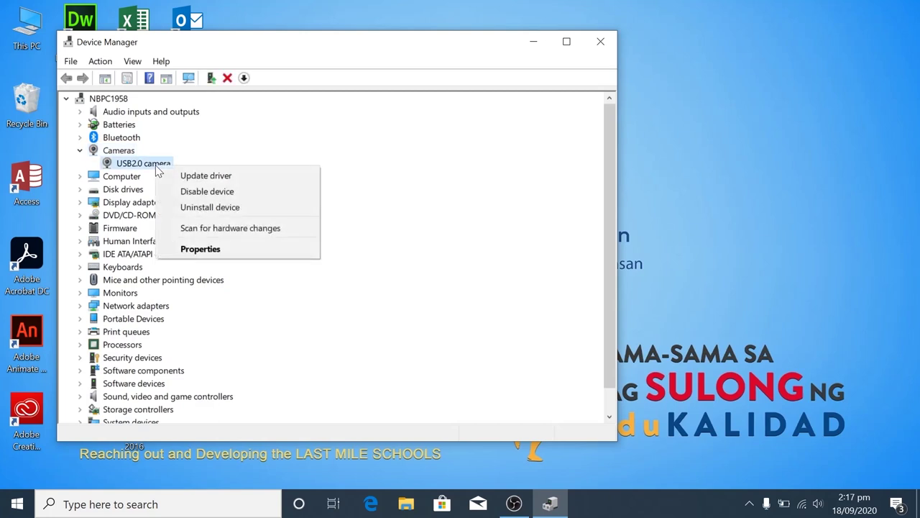
click(208, 252)
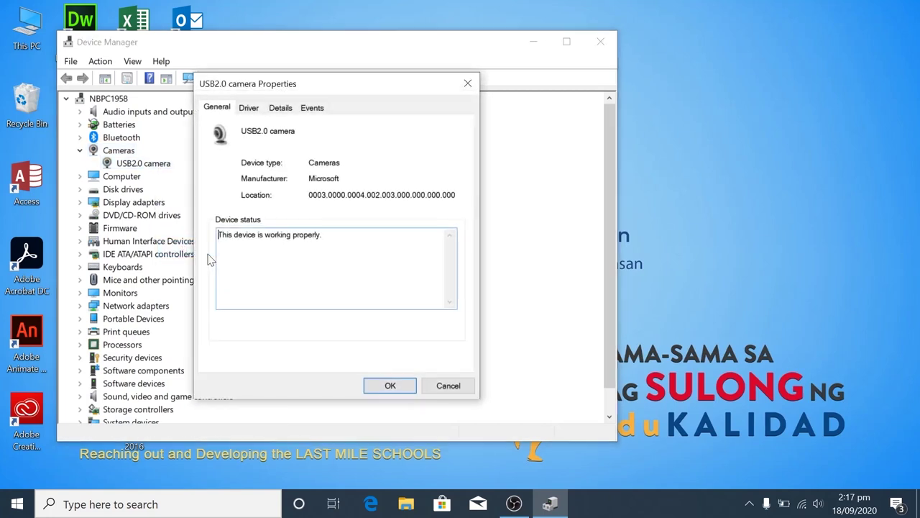
click(261, 112)
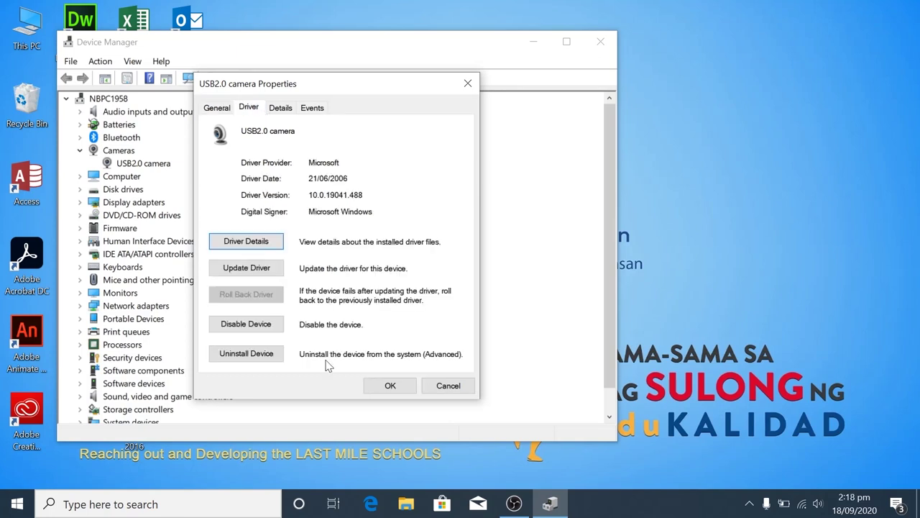
Step: Uninstall the USB2.0 camera device and scan the computer for hardware changes
click(245, 356)
click(478, 308)
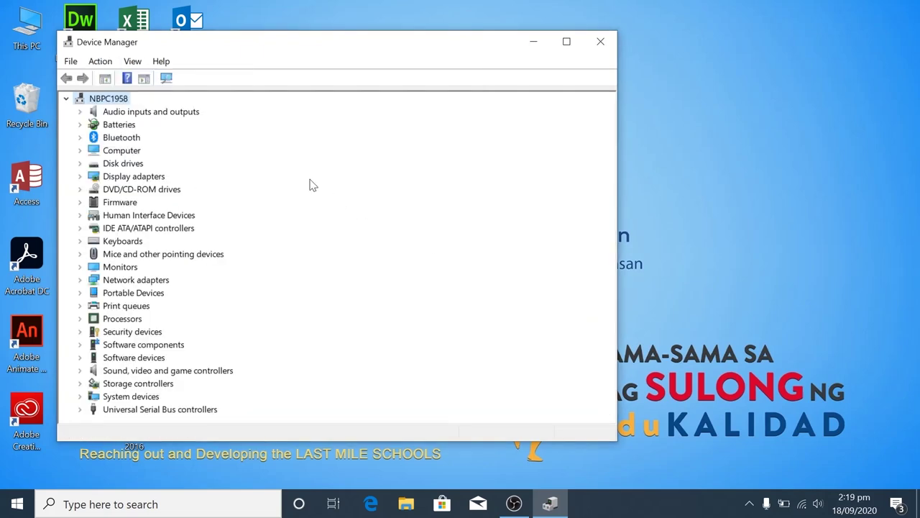
click(99, 62)
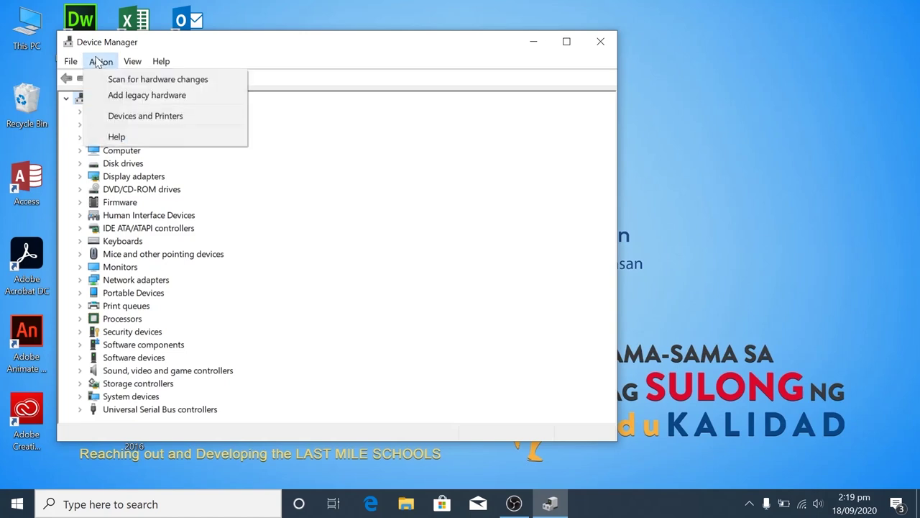
click(97, 79)
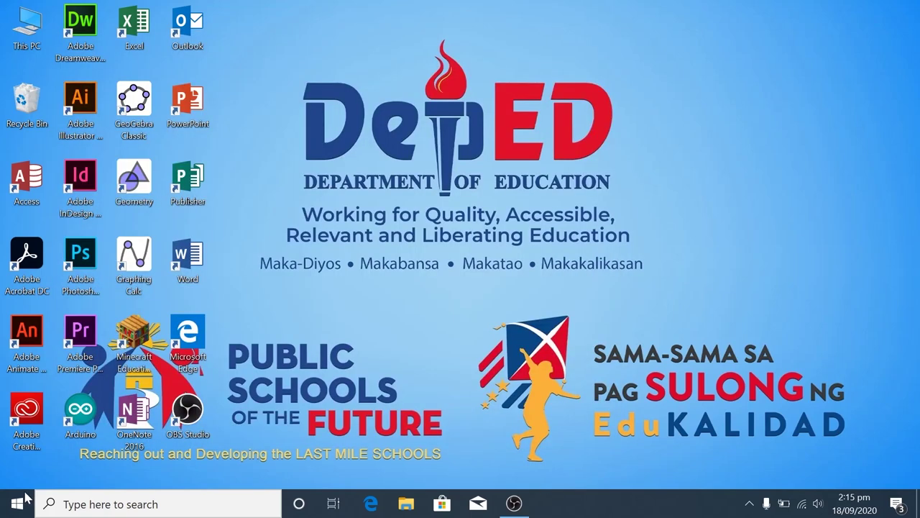
Step: Restart the computer and launch the Camera app to test the camera
click(18, 503)
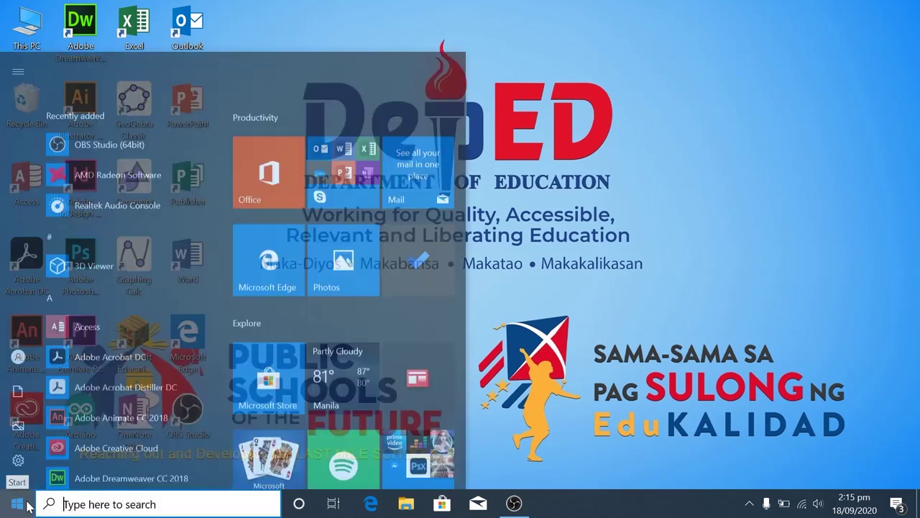
mouse_move(29, 486)
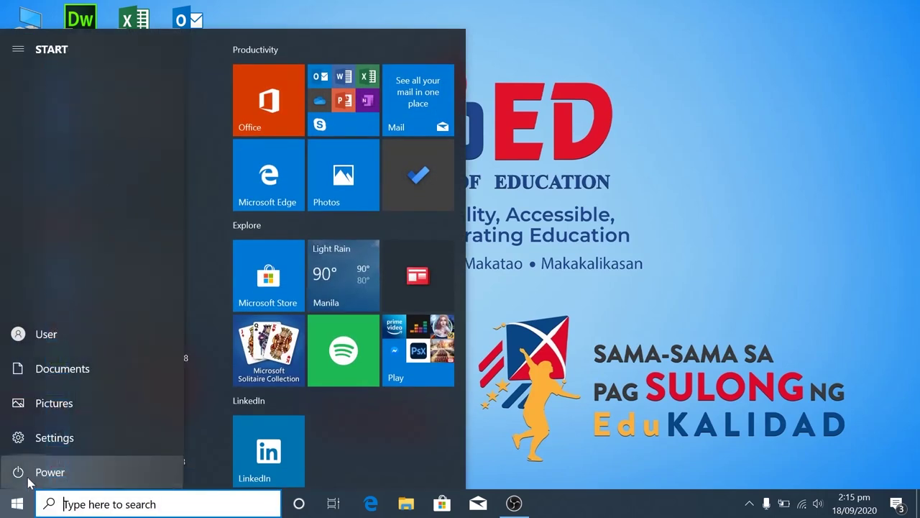
click(30, 481)
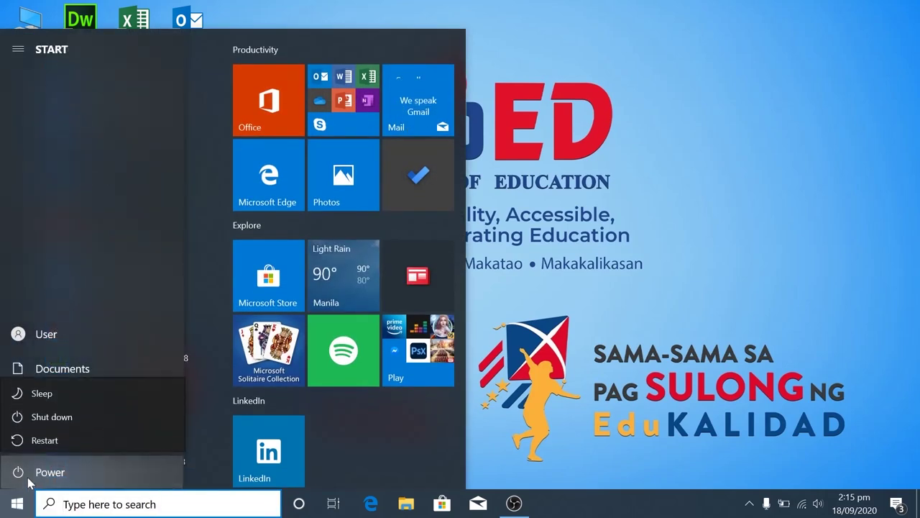
click(77, 436)
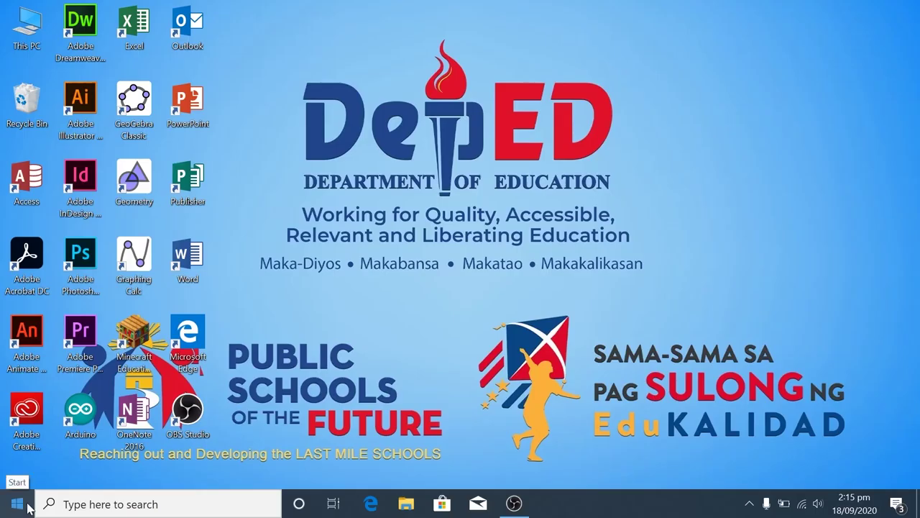
click(27, 507)
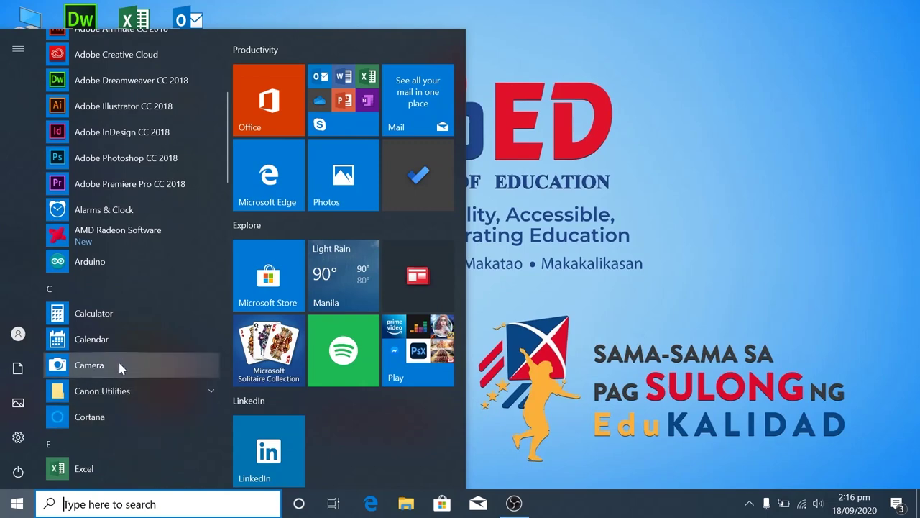
click(119, 366)
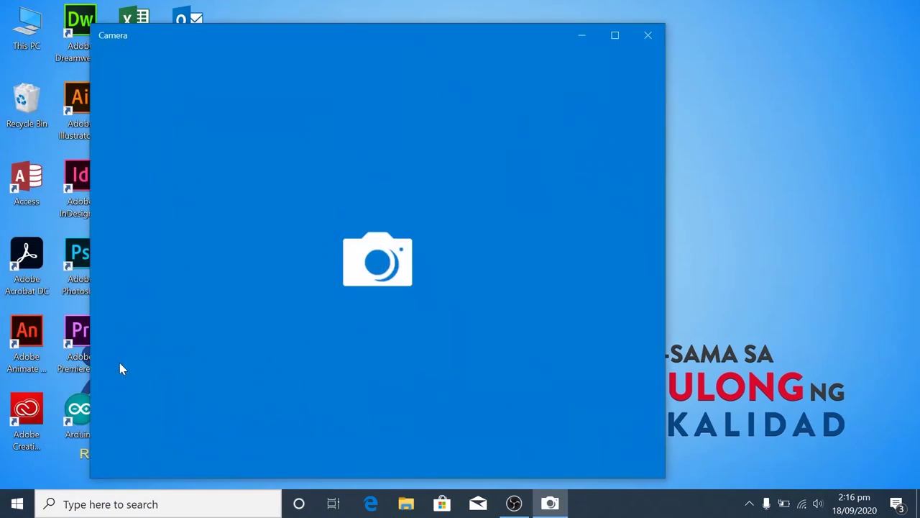